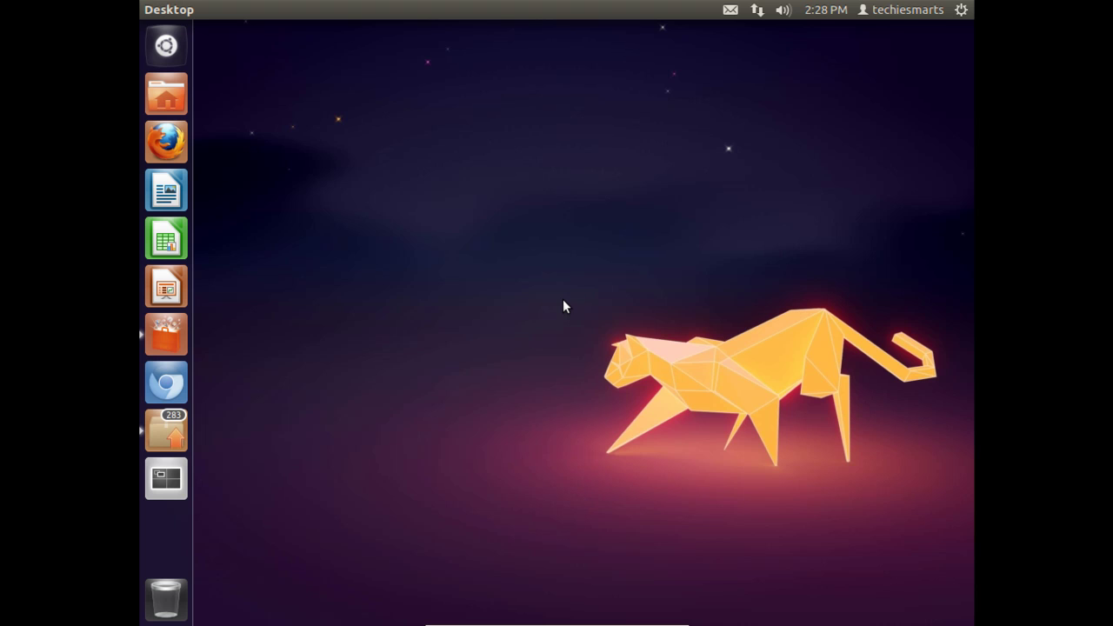
# Search the Unity Dash for 'terminal' and launch the Terminal application
pyautogui.click(166, 45)
pyautogui.write('termi')
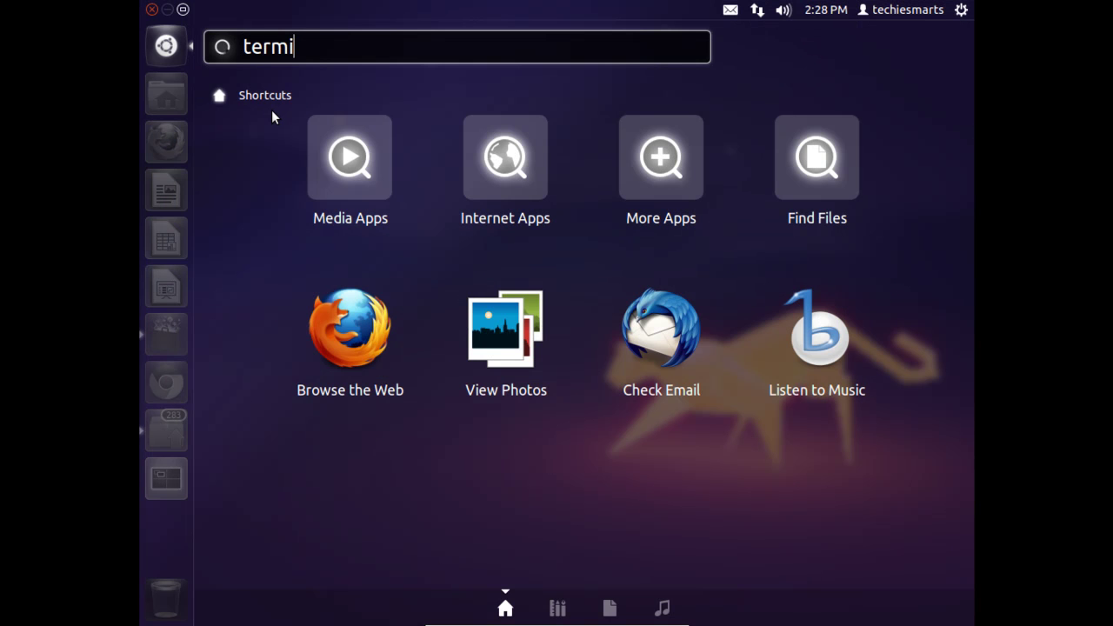
pyautogui.write('nal')
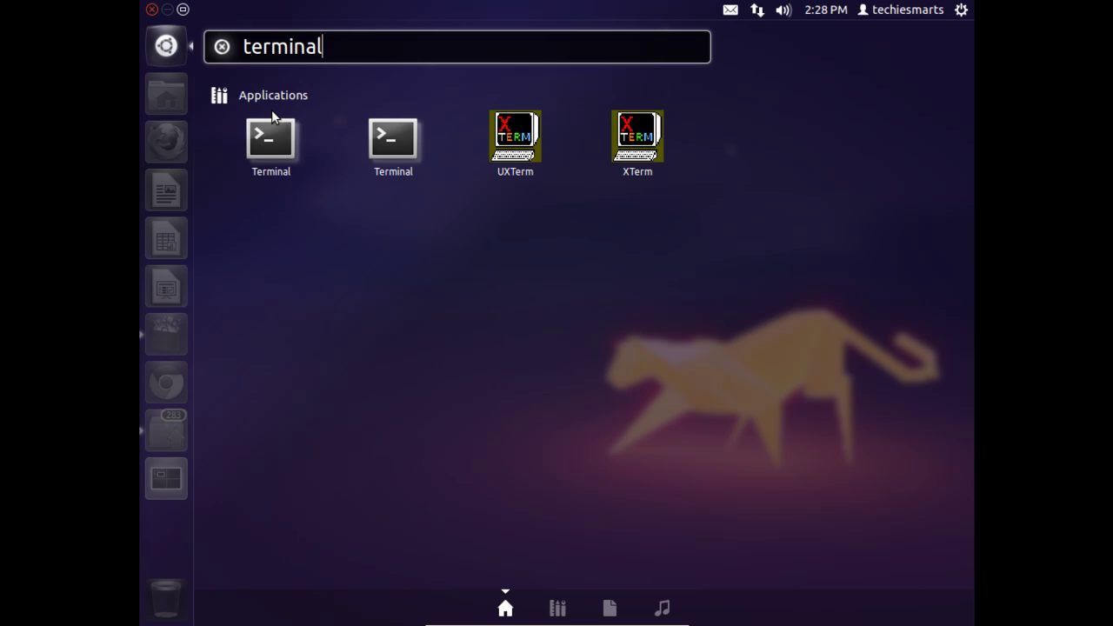
pyautogui.click(272, 129)
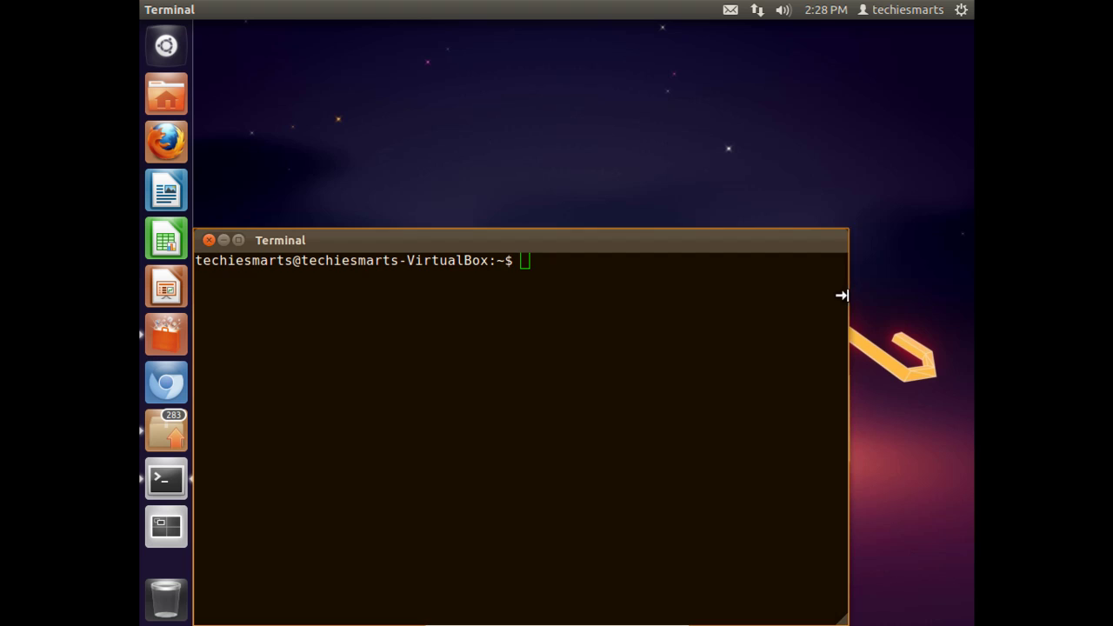
# Widen and raise the terminal window, then run 'sudo apt-get install gnome-shell'
pyautogui.moveTo(847, 297); pyautogui.dragTo(919, 288)
pyautogui.moveTo(745, 235); pyautogui.dragTo(723, 72)
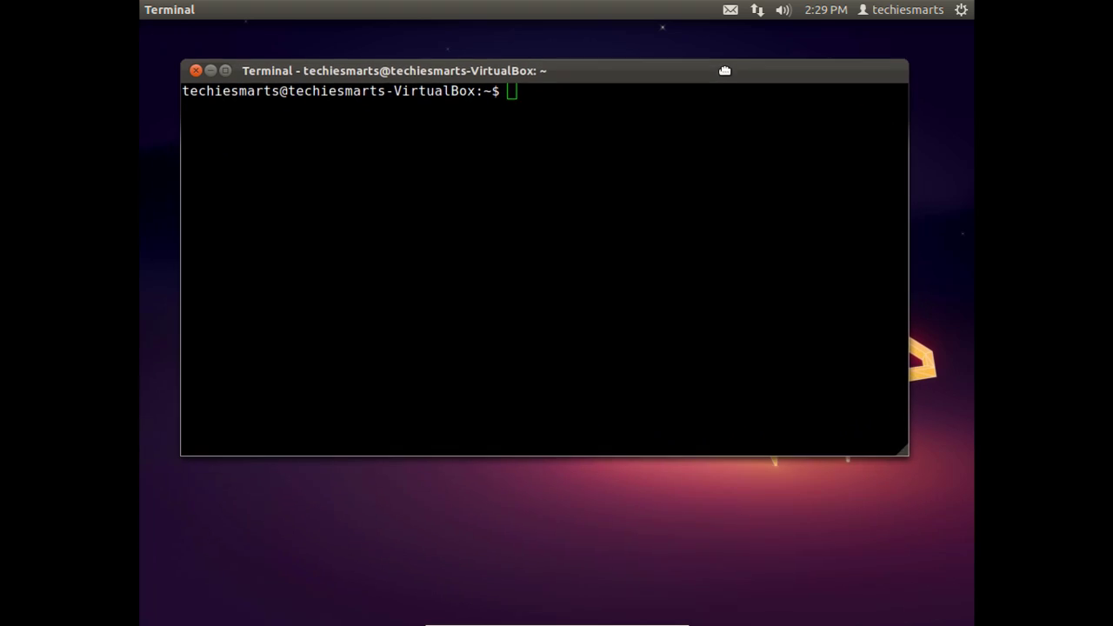
pyautogui.write('sudo ')
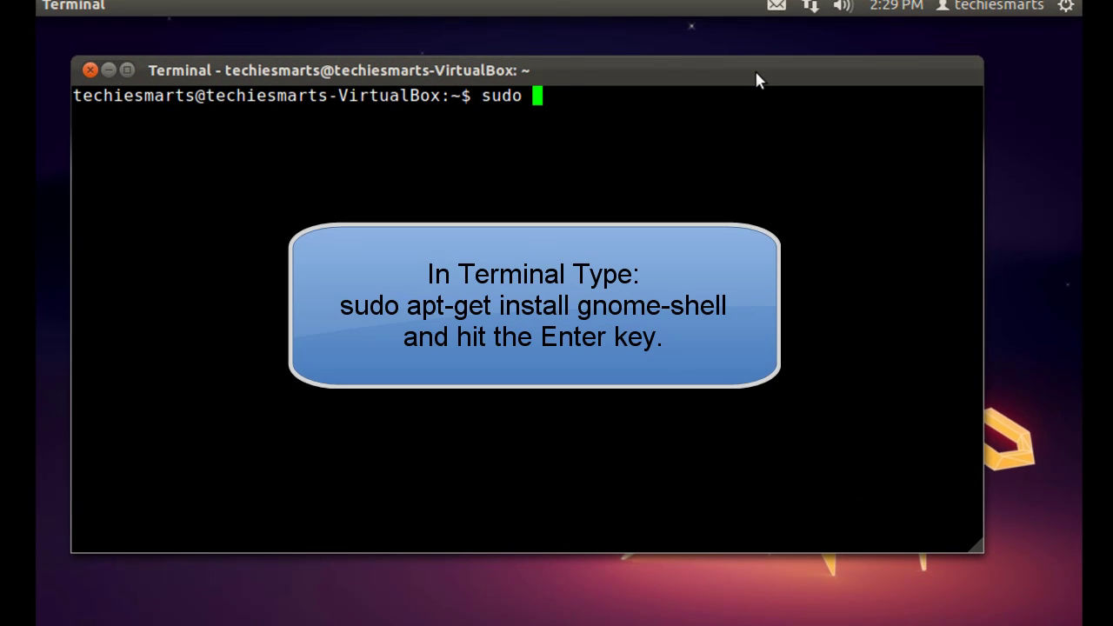
pyautogui.write('apt-get i')
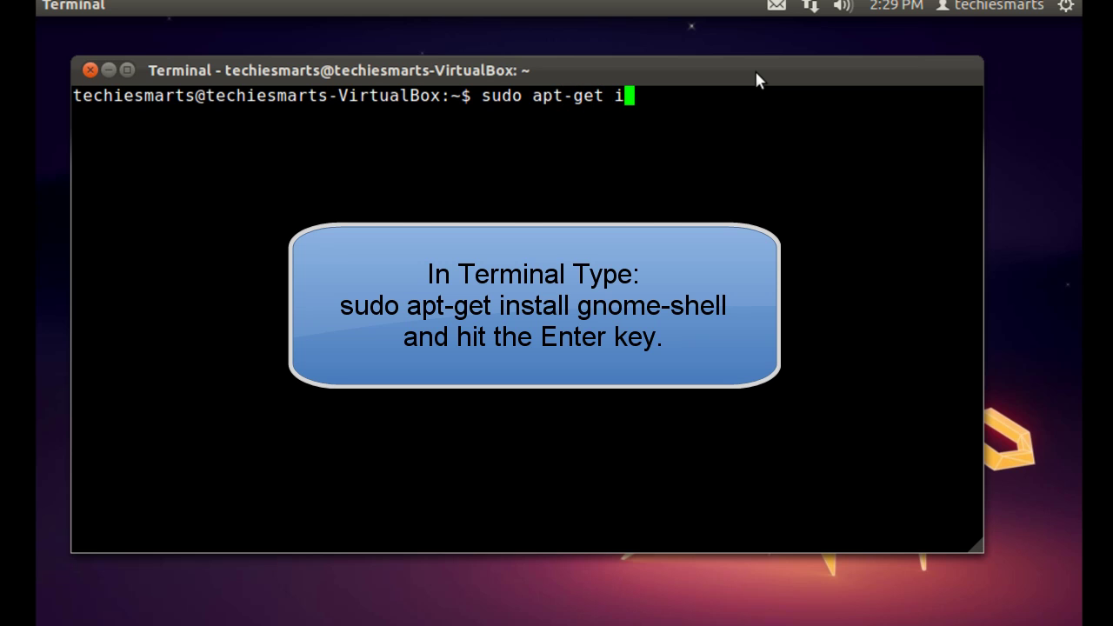
pyautogui.write('nstall gnome')
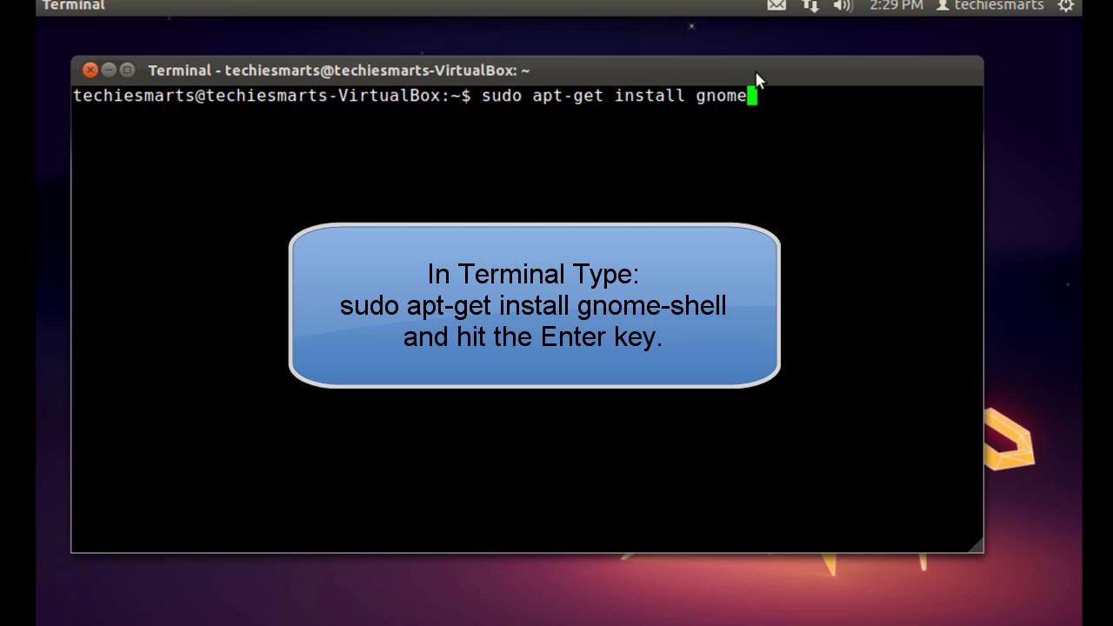
pyautogui.write('-shell')
pyautogui.press('Return')
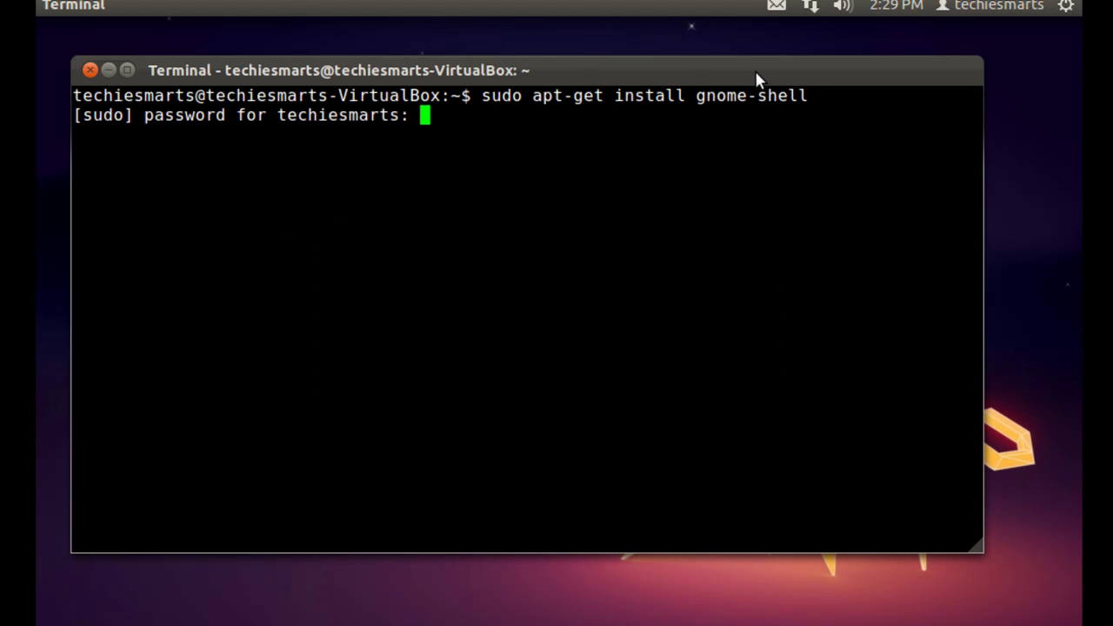
# Enter the administrator password and answer 'y' to install the listed packages
pyautogui.press('Return')
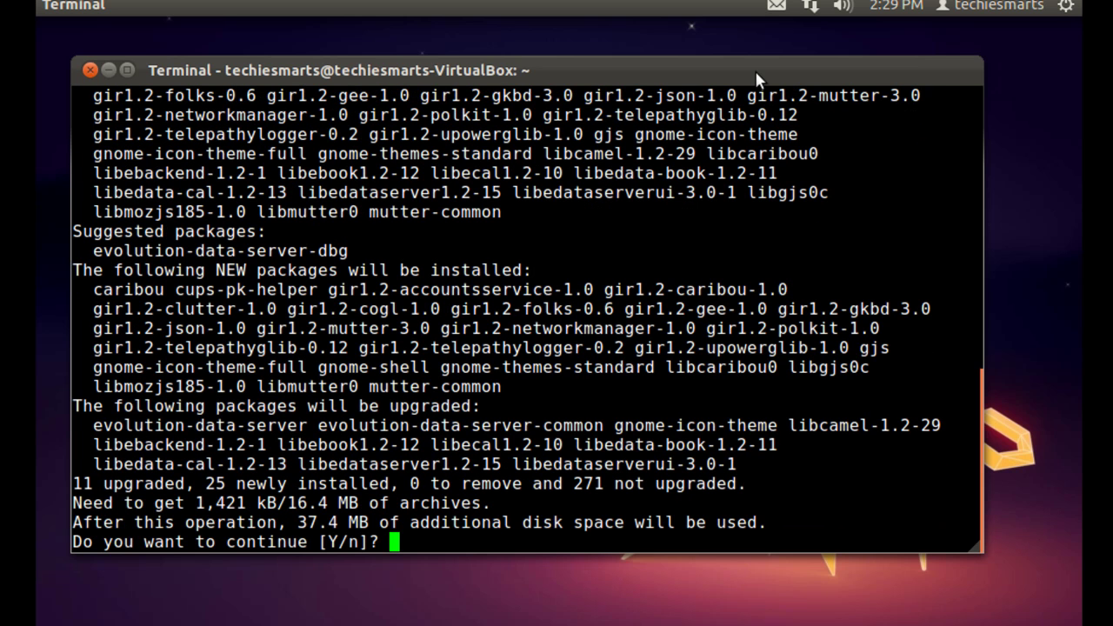
pyautogui.write('y')
pyautogui.press('Return')
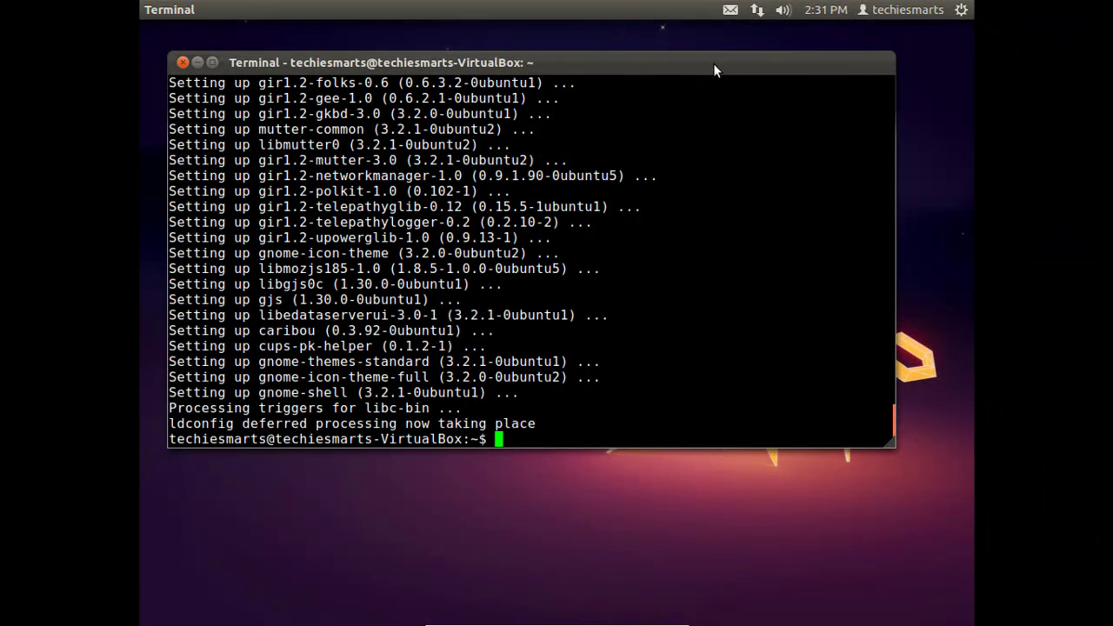
# Exit the terminal and log out of the Unity session from the gear menu
pyautogui.write('e')
pyautogui.write('xit')
pyautogui.press('Return')
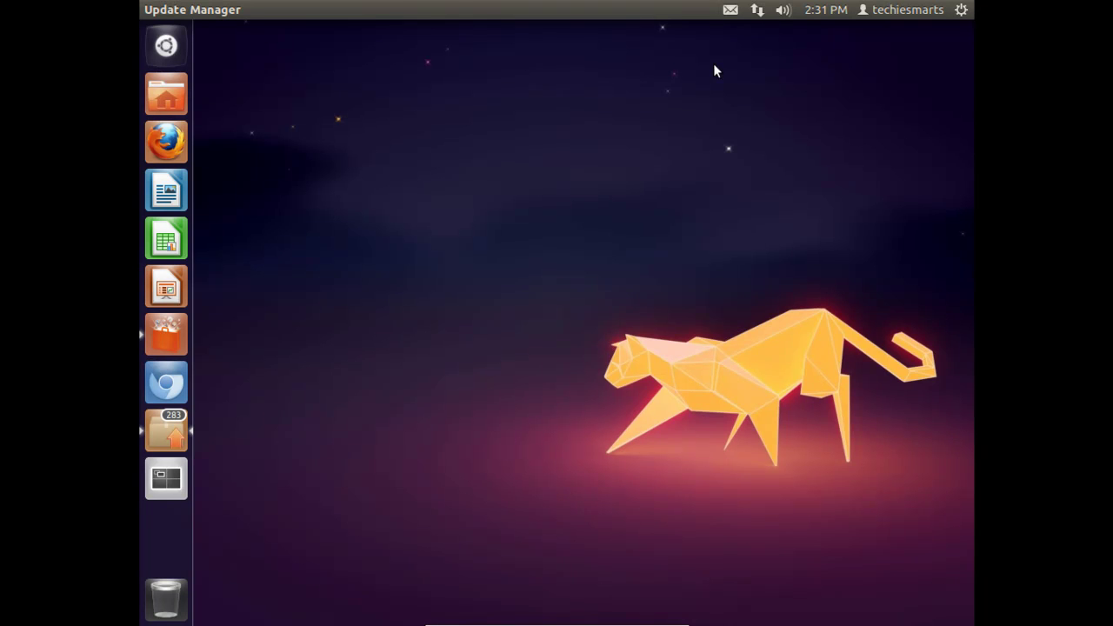
pyautogui.click(960, 10)
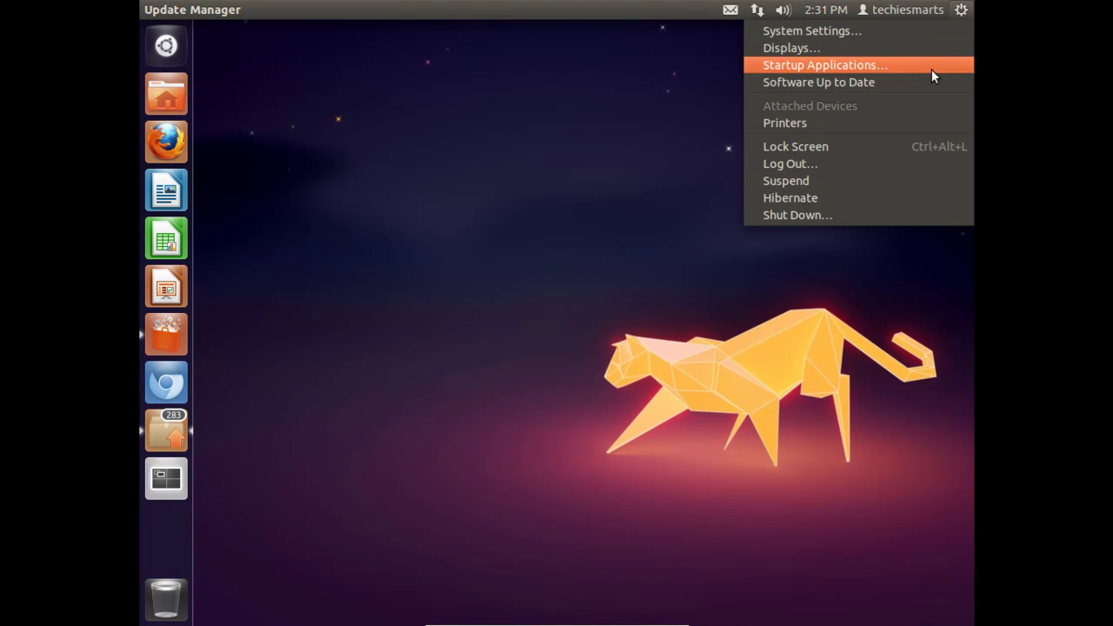
pyautogui.click(888, 162)
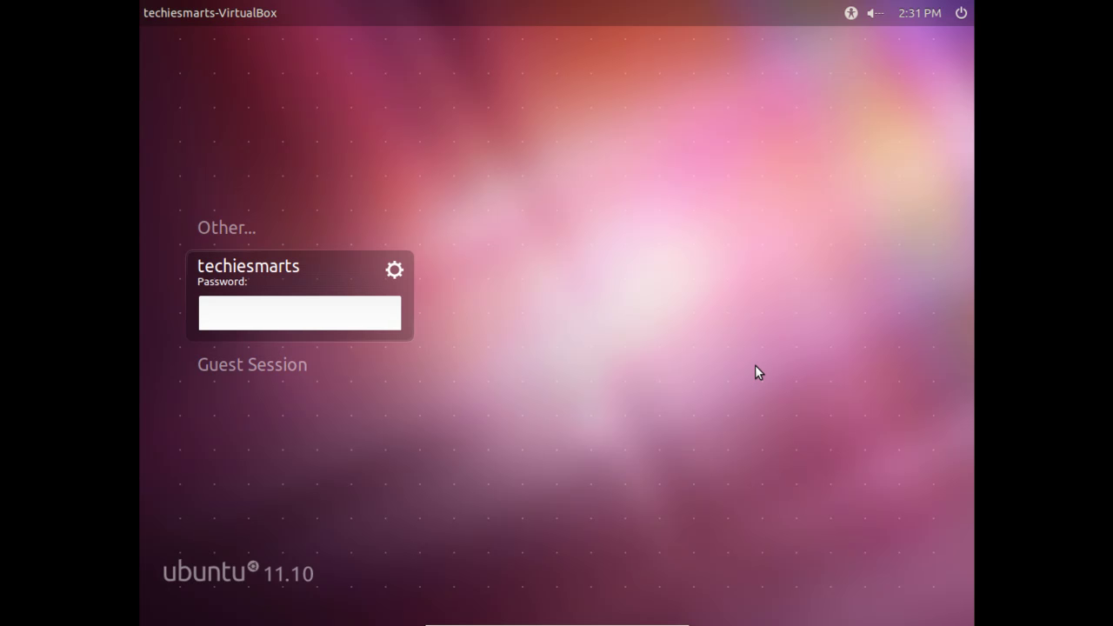
# Select the GNOME session on the login screen and sign in with the account password
pyautogui.click(395, 271)
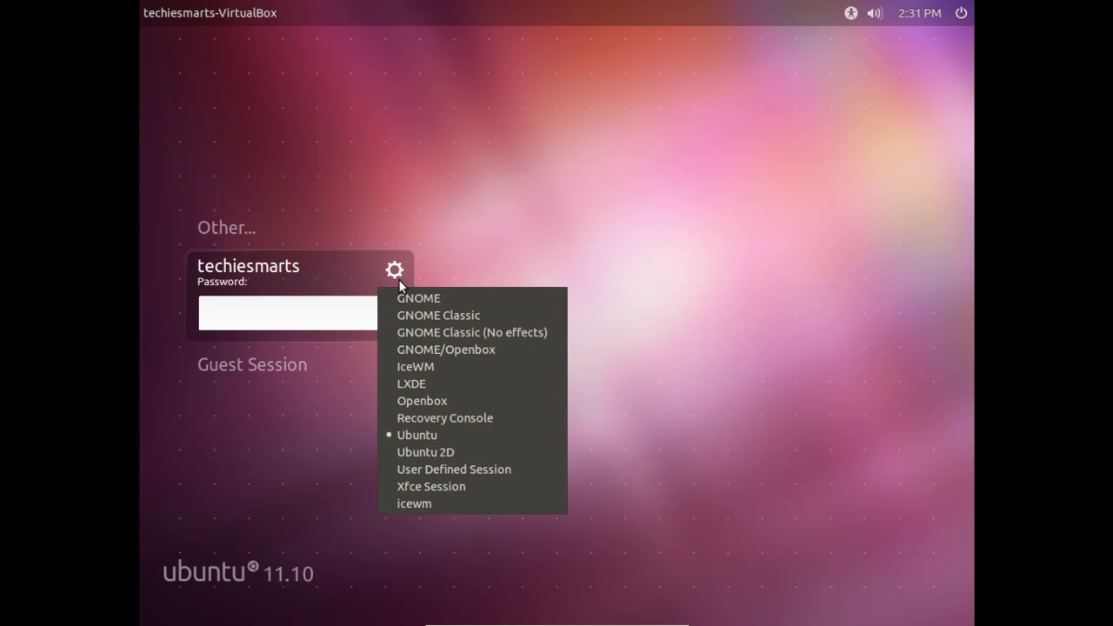
pyautogui.click(402, 300)
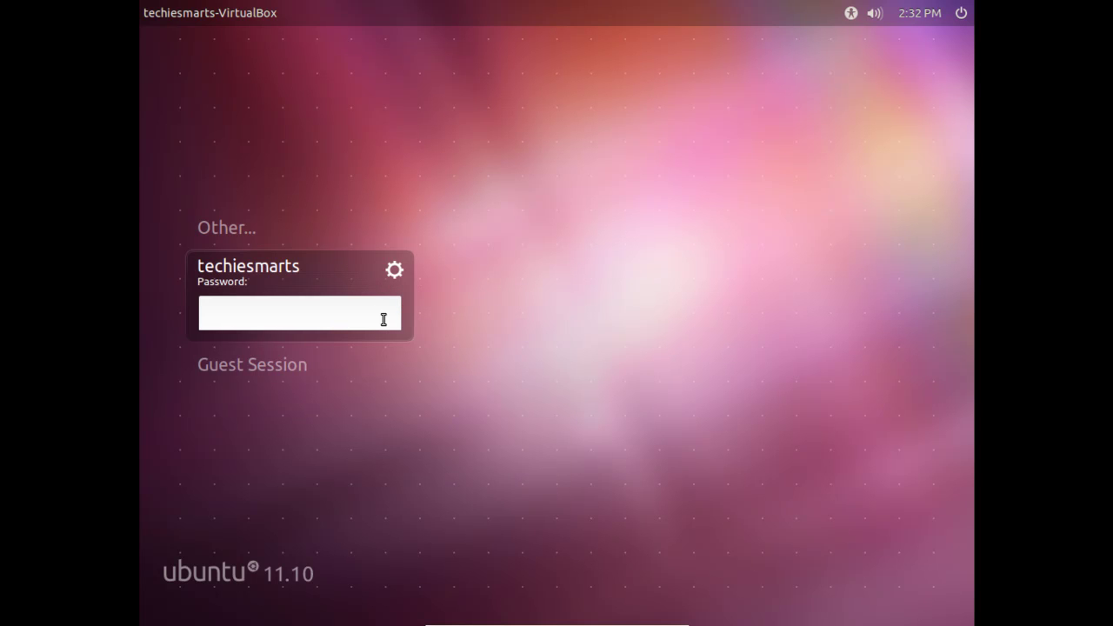
pyautogui.write('**')
pyautogui.write('****')
pyautogui.press('Return')
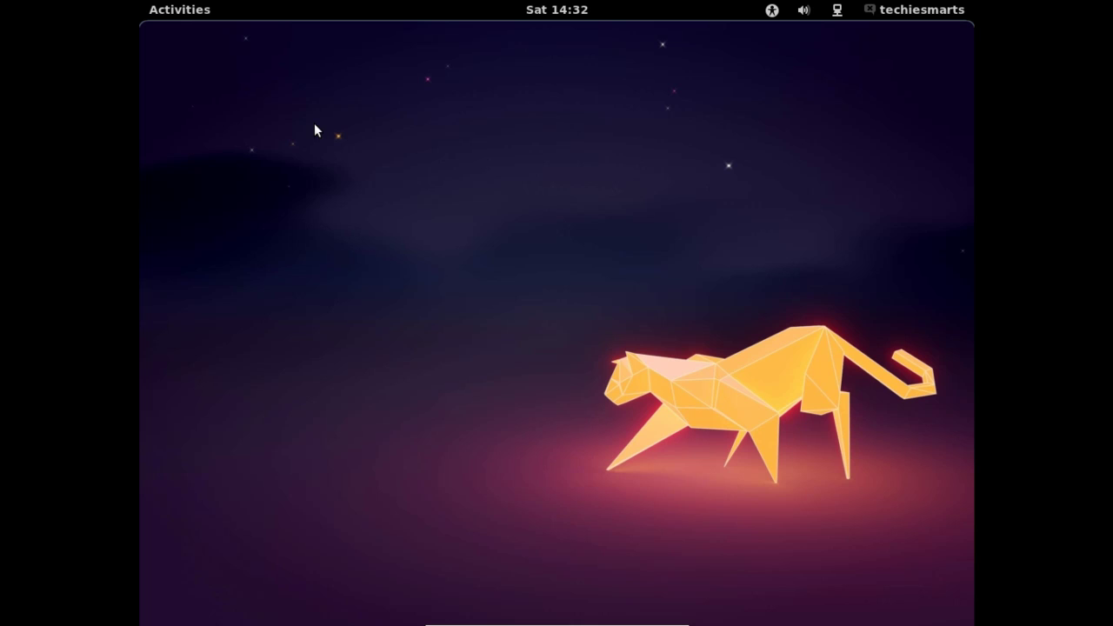
# Browse the Activities Applications grid, filter to the Internet category, then close the overview
pyautogui.click(183, 12)
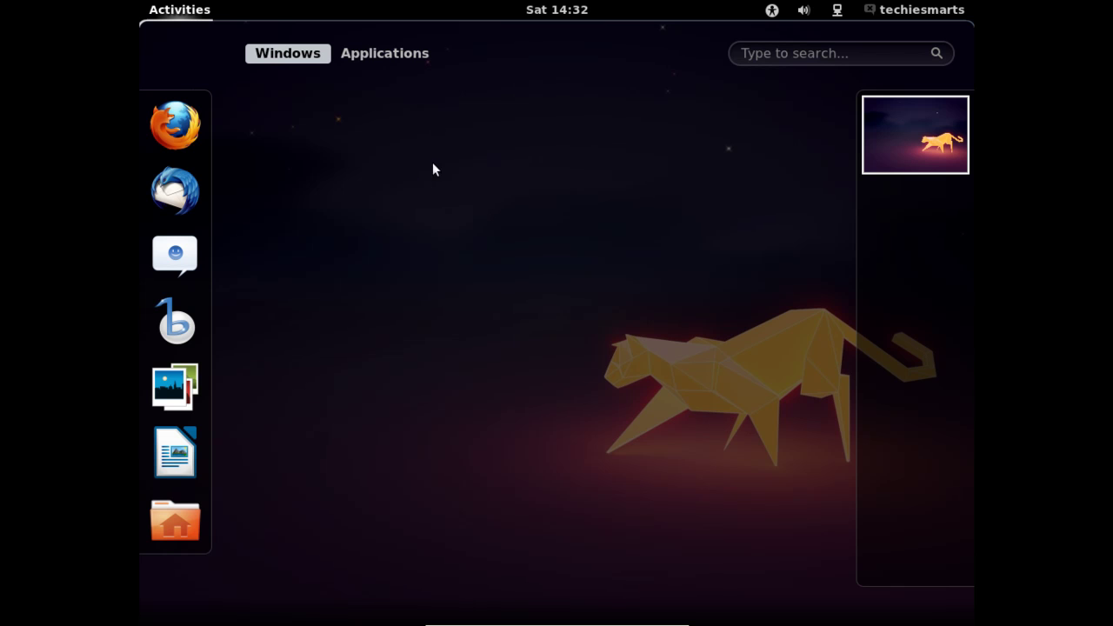
pyautogui.click(385, 53)
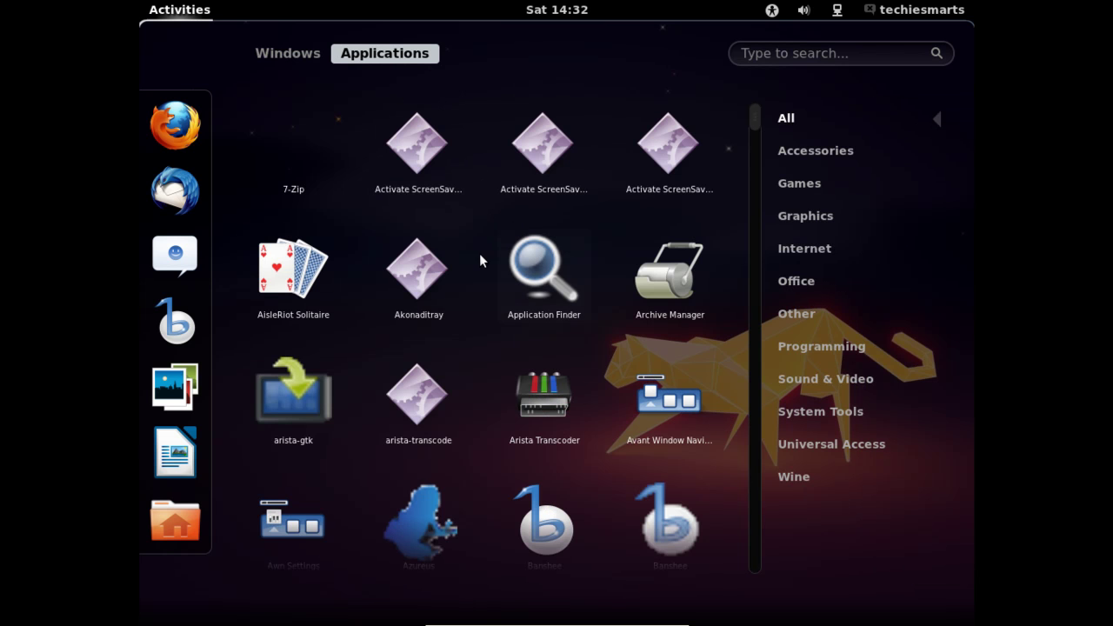
pyautogui.scroll(-3, 482, 315)
pyautogui.scroll(-3, 482, 315)
pyautogui.scroll(-3, 482, 314)
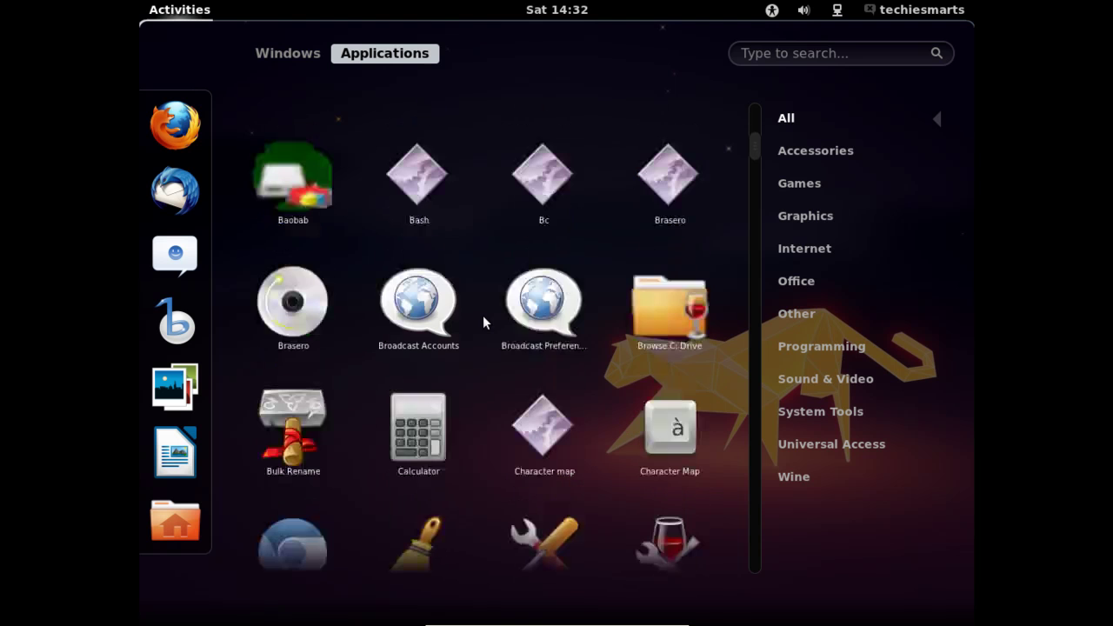
pyautogui.click(813, 251)
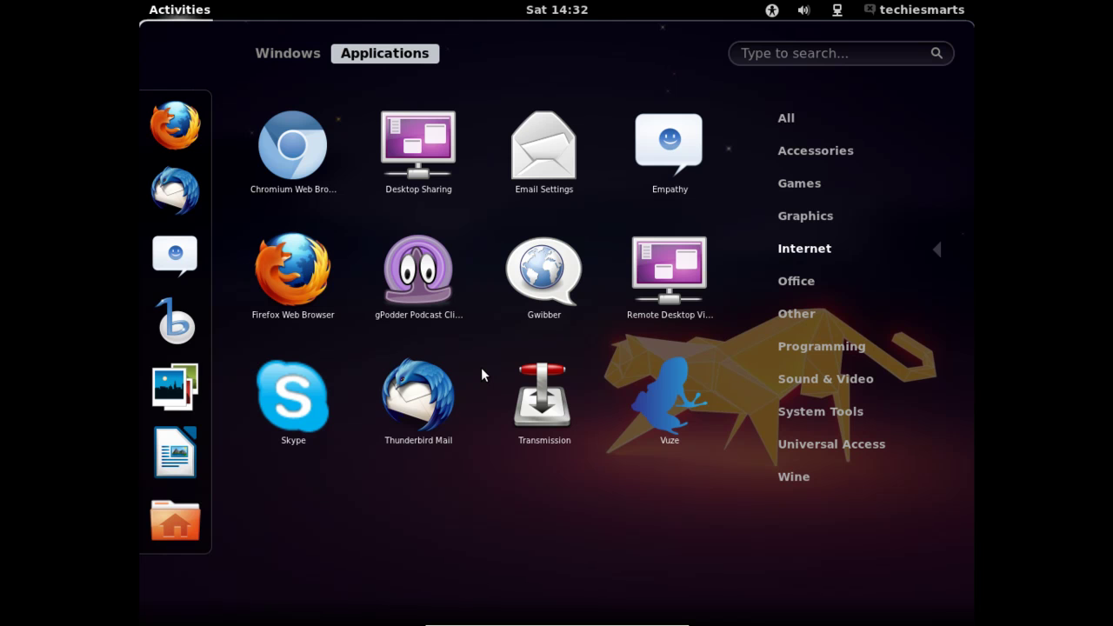
pyautogui.click(167, 10)
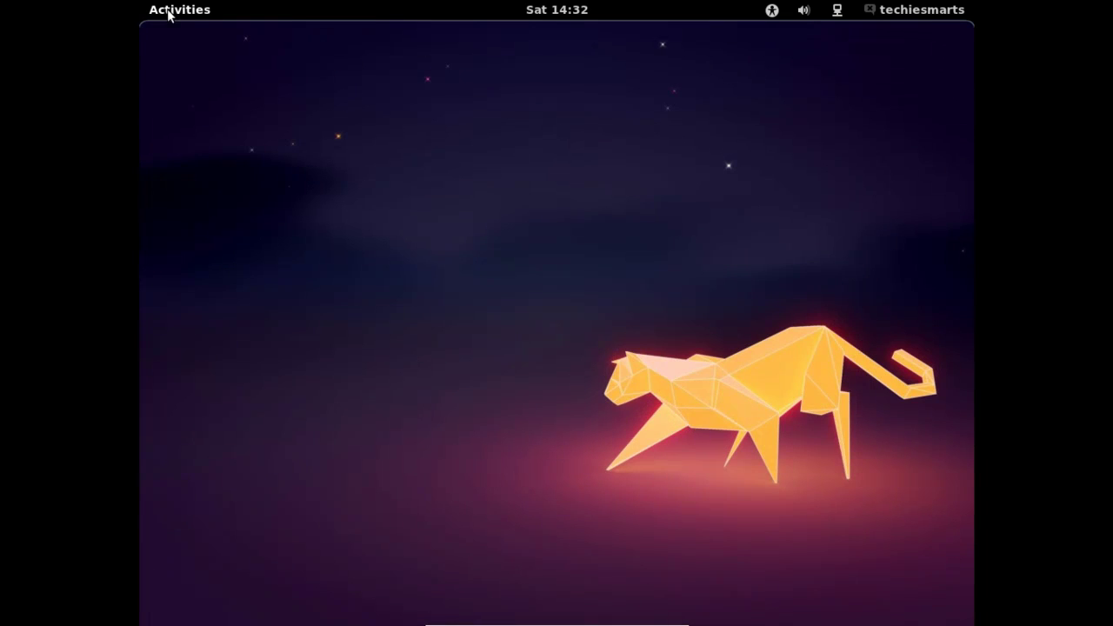
# Log out of GNOME Shell and sign back in with the Ubuntu session selected
pyautogui.click(929, 10)
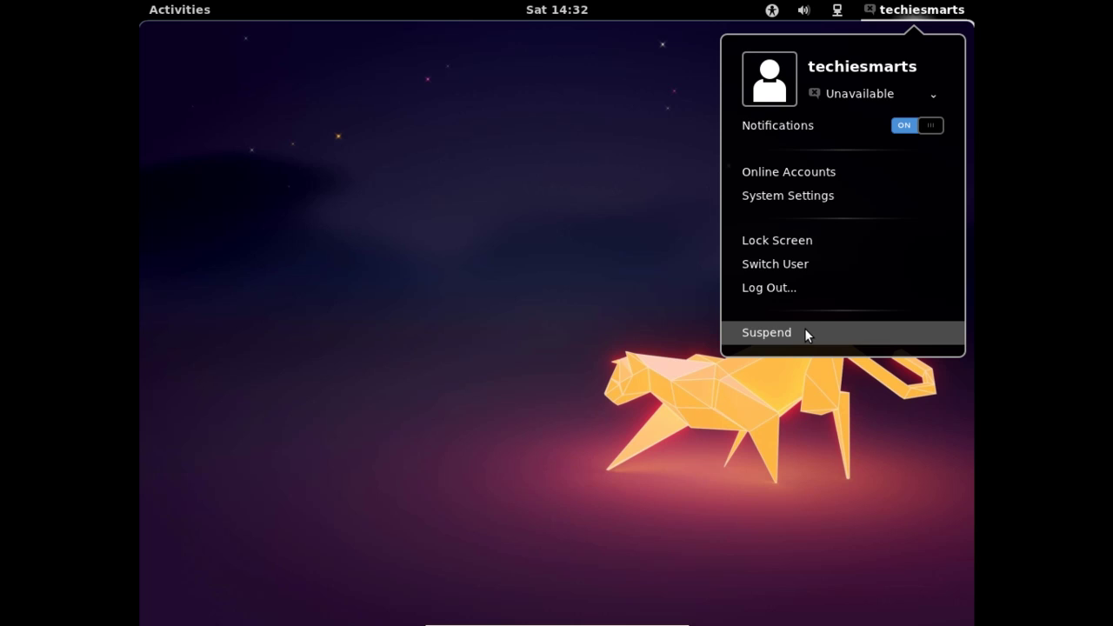
pyautogui.click(802, 289)
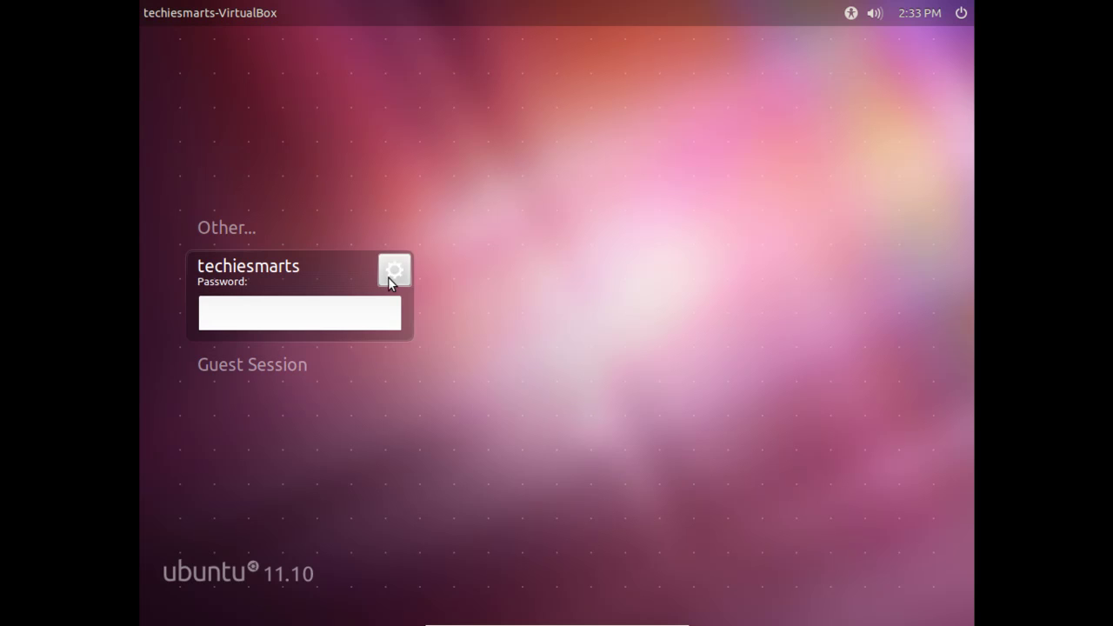
pyautogui.click(389, 274)
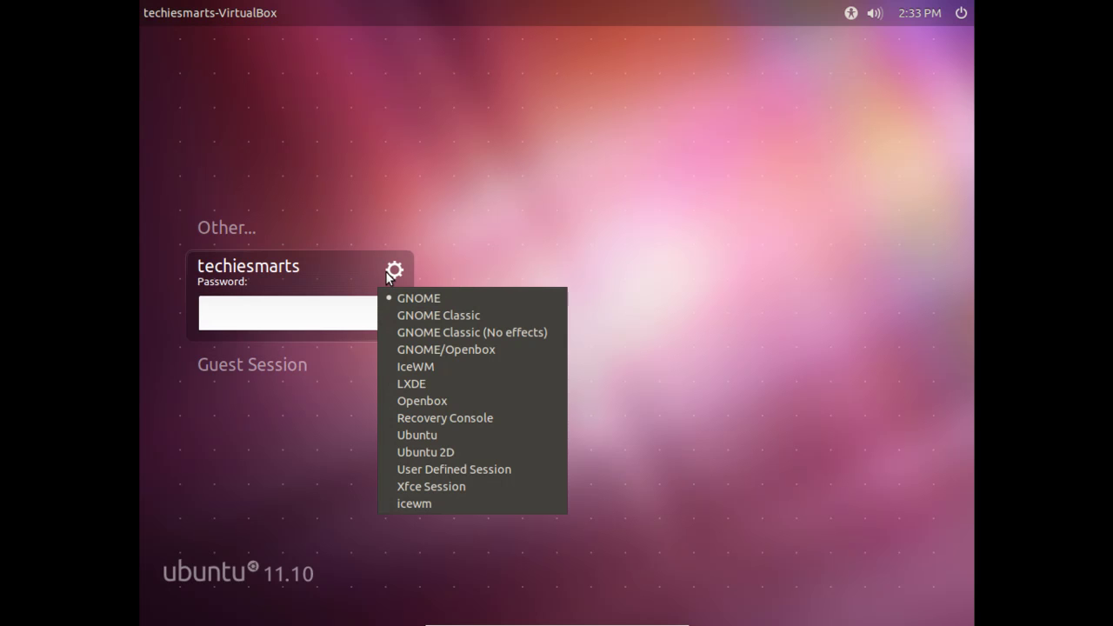
pyautogui.click(417, 435)
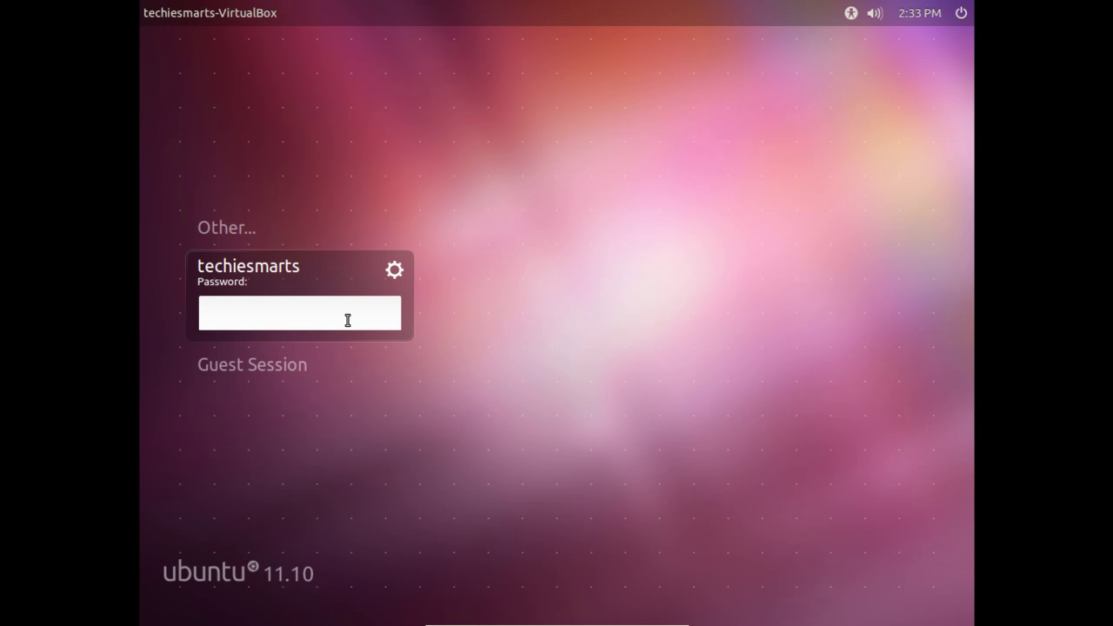
pyautogui.write('••••••')
pyautogui.press('Return')
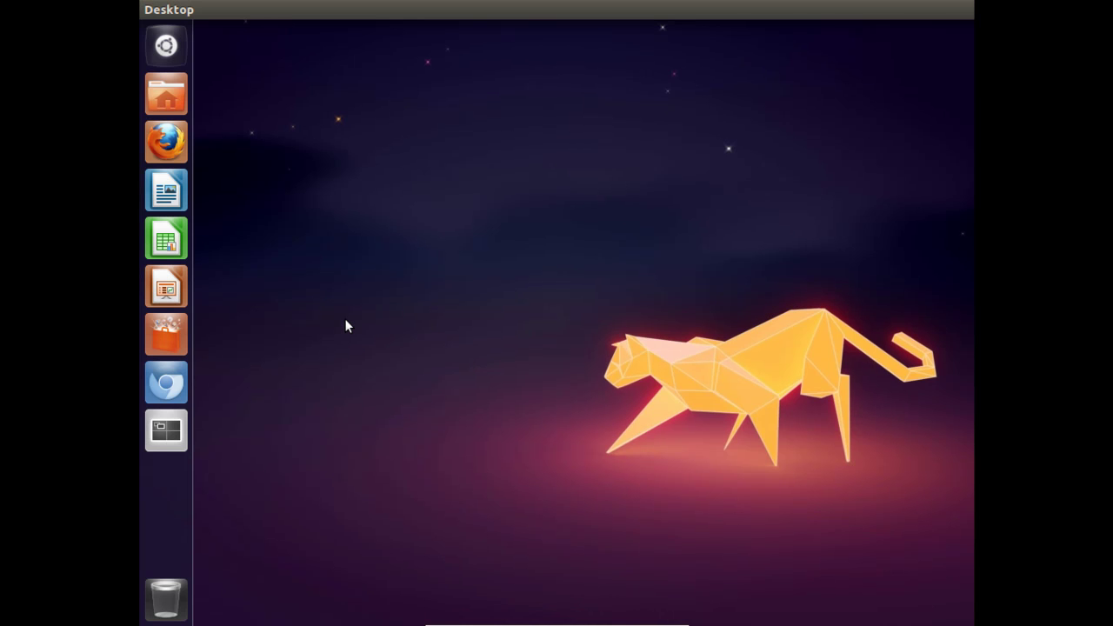